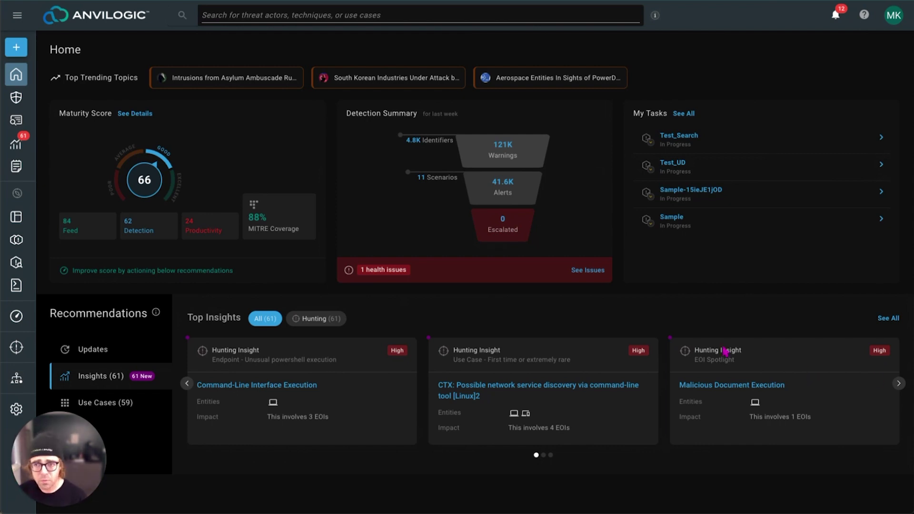
- Open the Armory dashboard with its platform and domain coverage figures
click(24, 99)
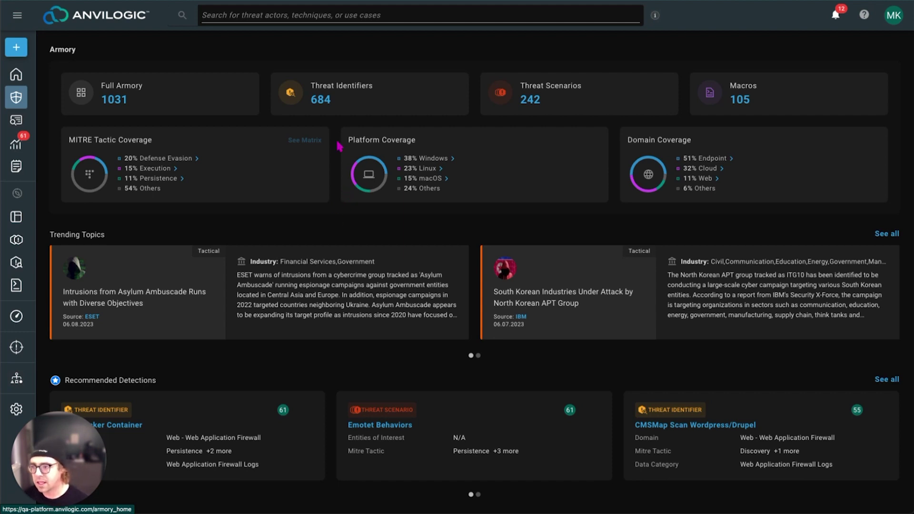
click(318, 106)
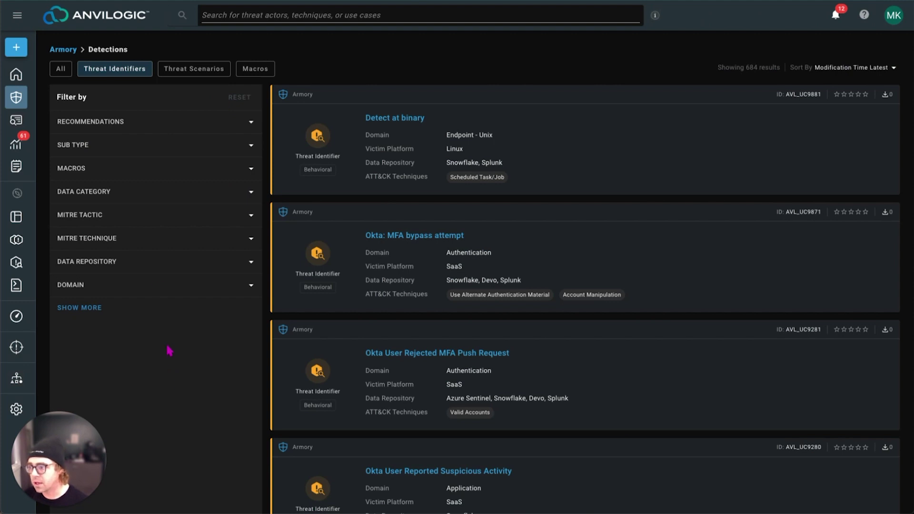
click(153, 286)
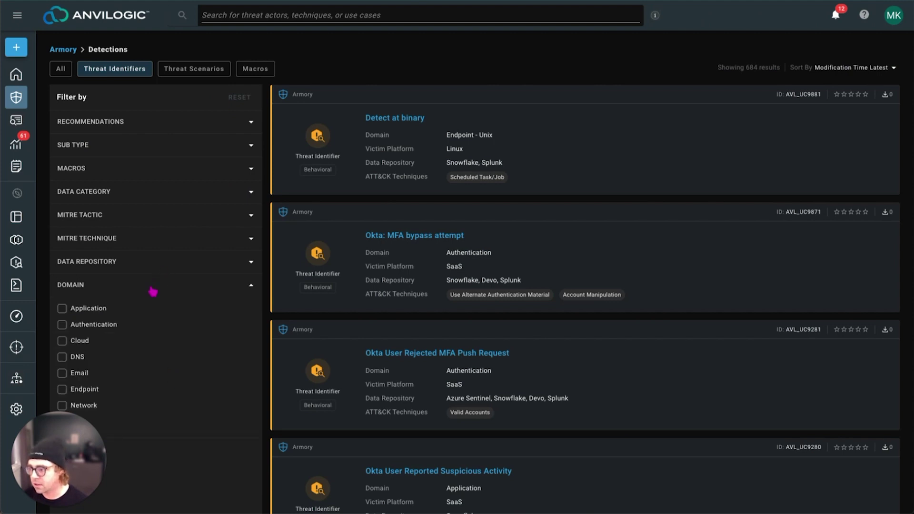
click(63, 345)
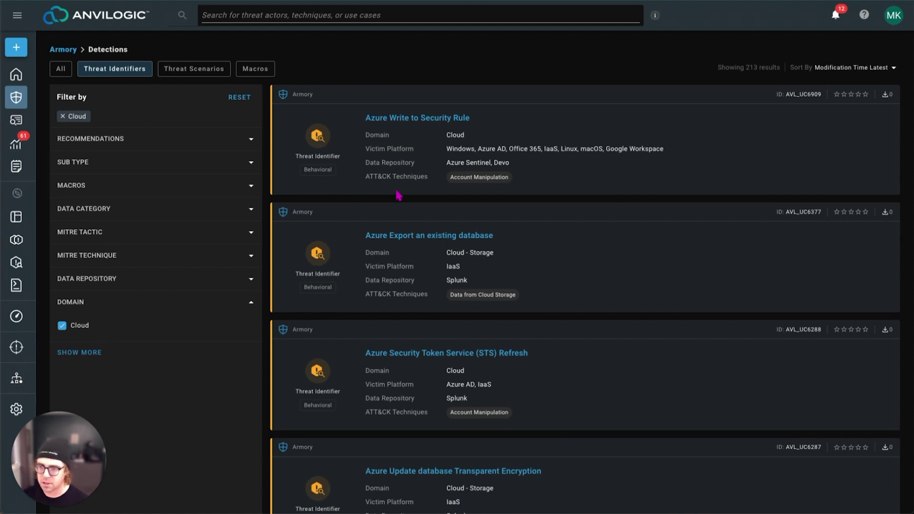
click(22, 100)
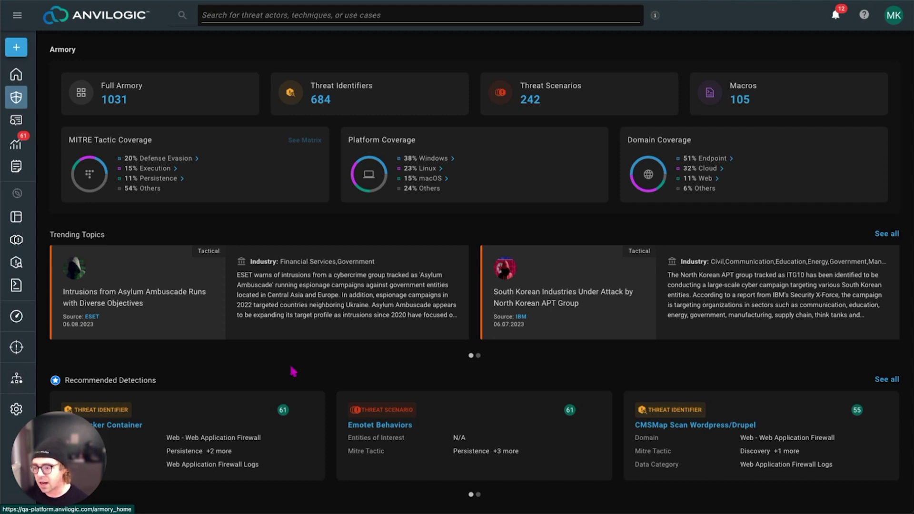
mouse_move(285, 412)
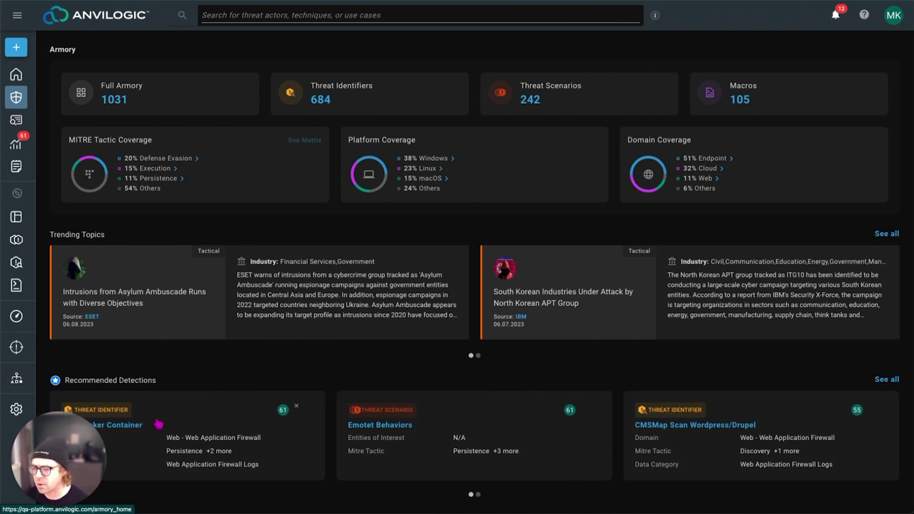
- Add detection AVL_UC5342 and rule AVL_R25075 to the workspace with a task, then open the workspace copy
click(126, 431)
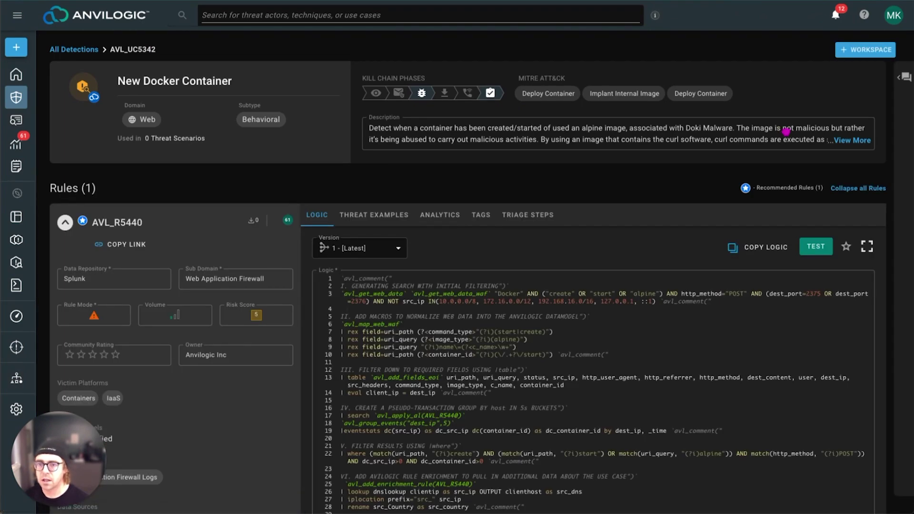
click(862, 48)
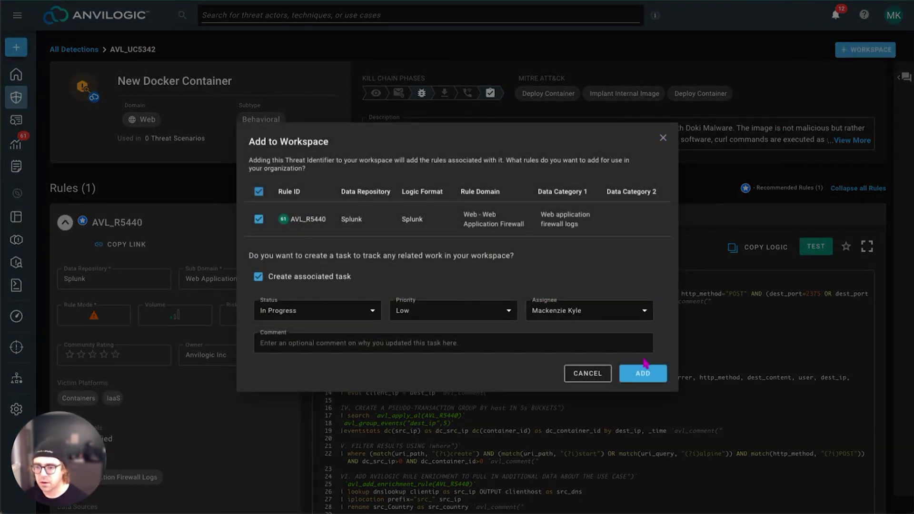
click(644, 374)
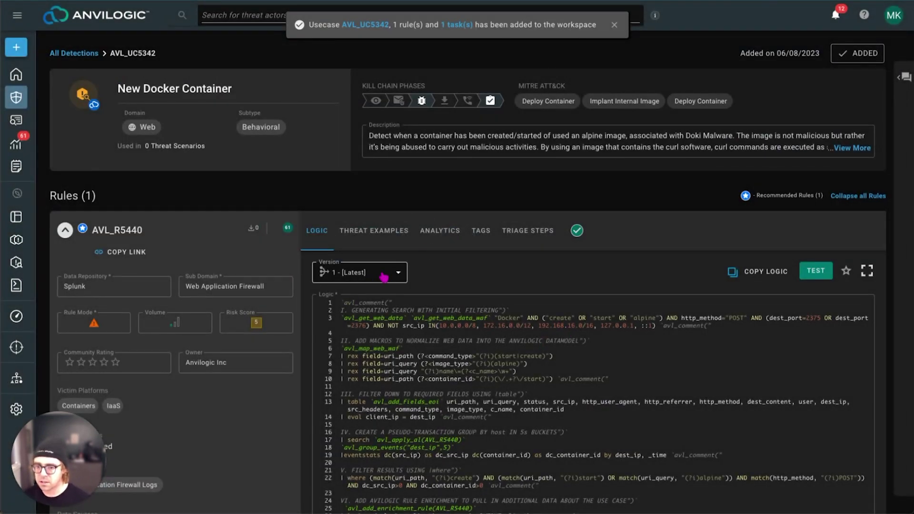
click(384, 274)
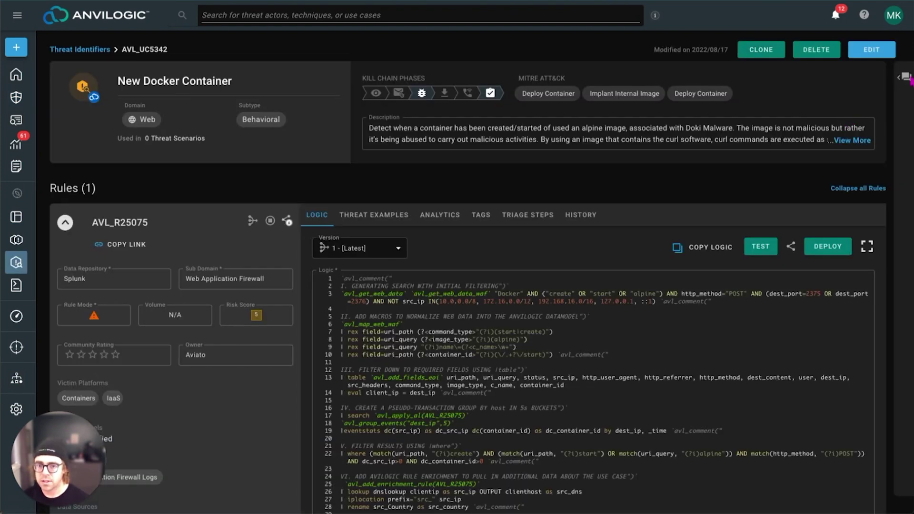
- Edit rule AVL_R25075 and add an 'adding a comm' comment to its first logic line
click(868, 51)
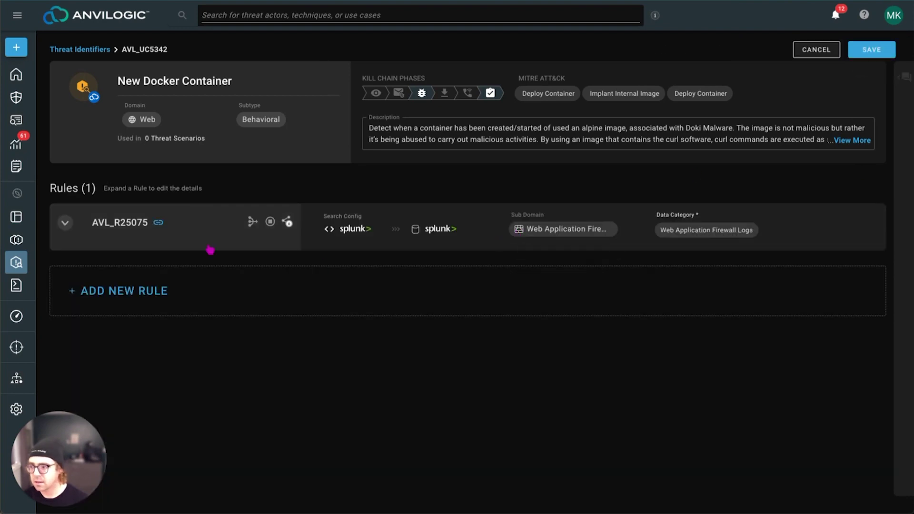
click(65, 222)
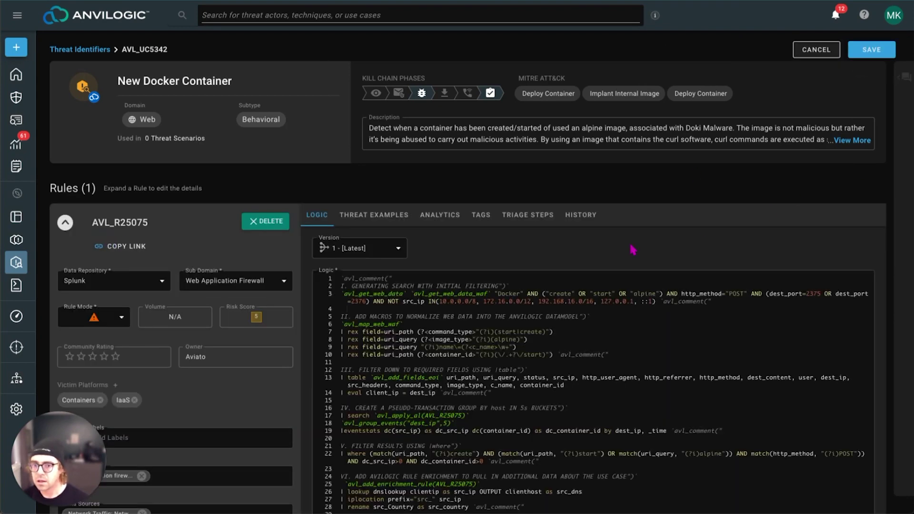
click(447, 294)
click(421, 275)
text(adding a comm)
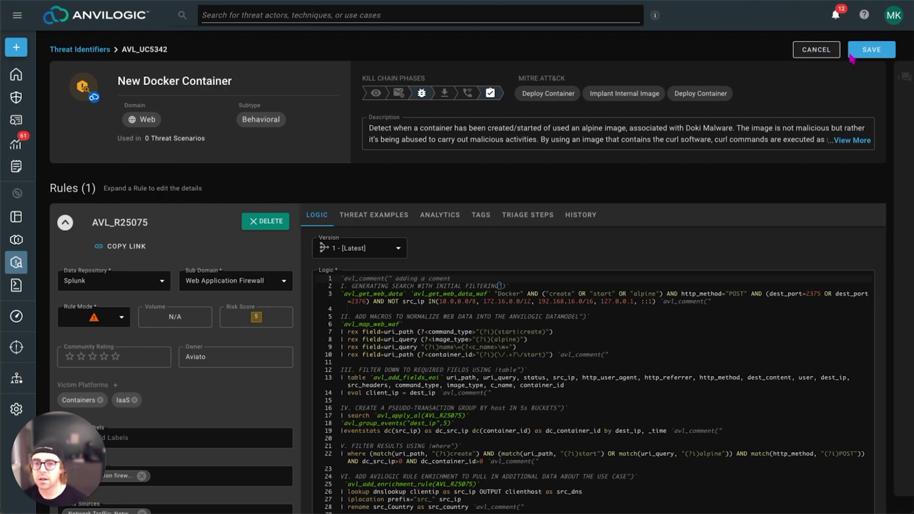
- Save the rule as version 2, committed as Incorrect Logic with comment 'Update logic'
click(871, 49)
click(466, 259)
click(423, 303)
click(432, 296)
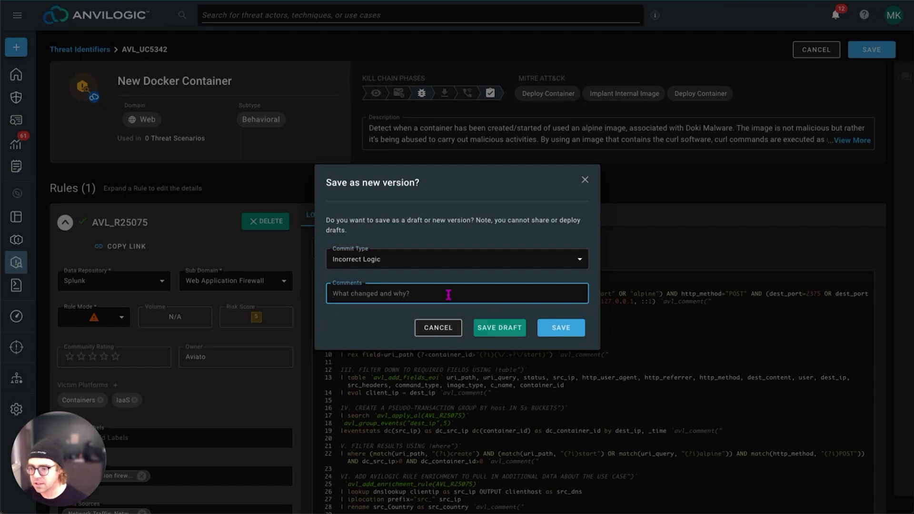
text(Update lo)
key(BackSpace)
key(BackSpace)
text(logic)
key(BackSpace)
key(BackSpace)
key(BackSpace)
text(ogic)
click(558, 327)
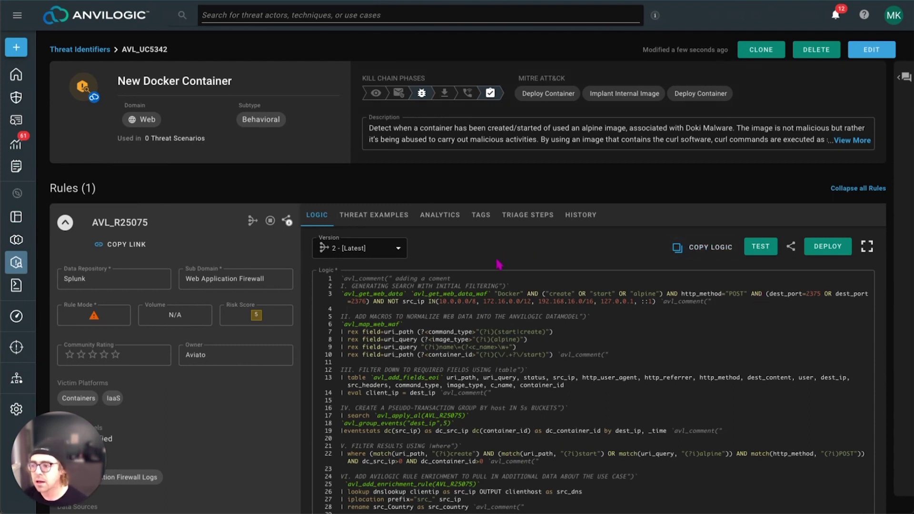
click(395, 223)
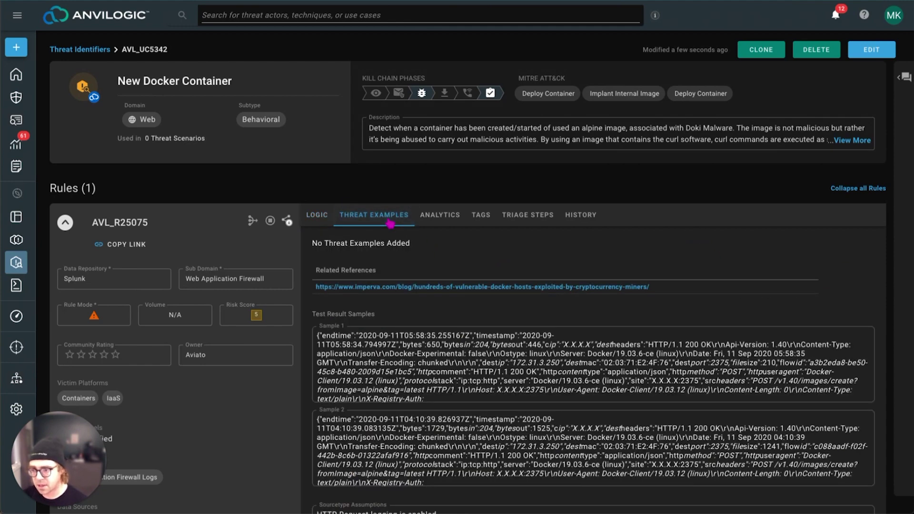
click(439, 220)
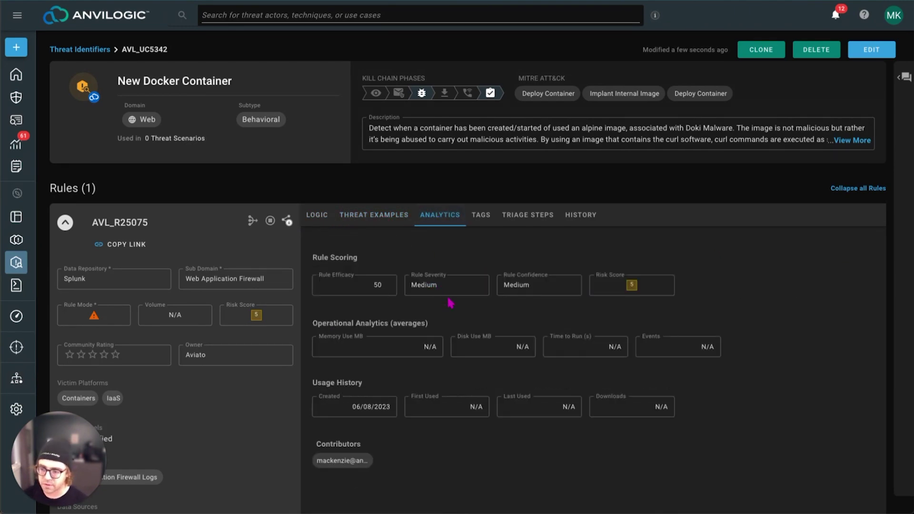
click(488, 216)
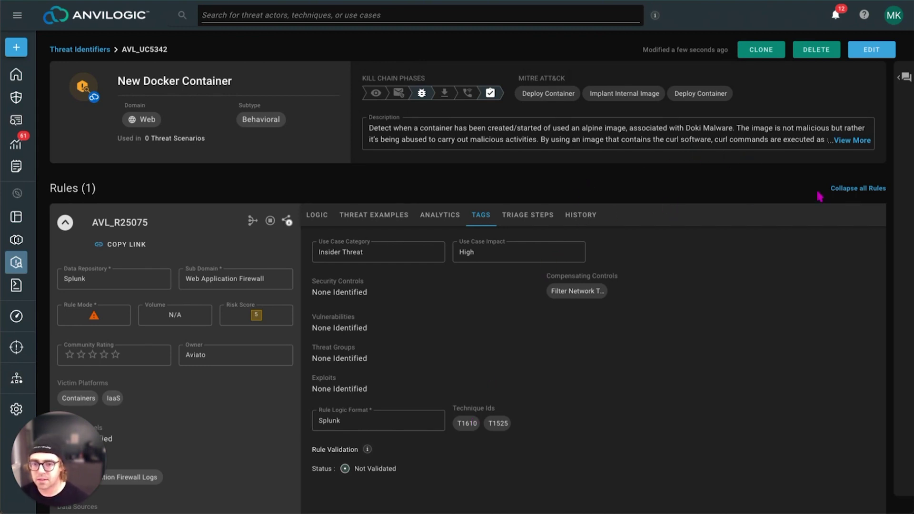
click(316, 219)
click(364, 248)
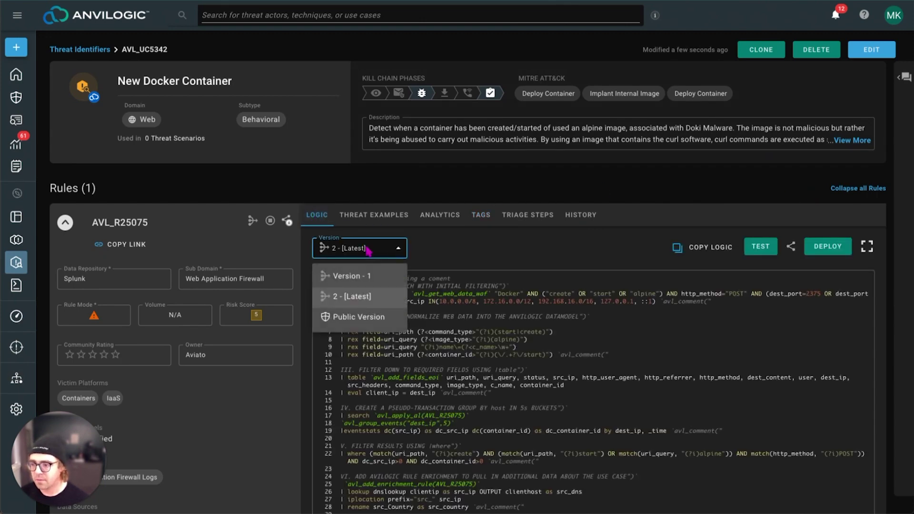
click(367, 321)
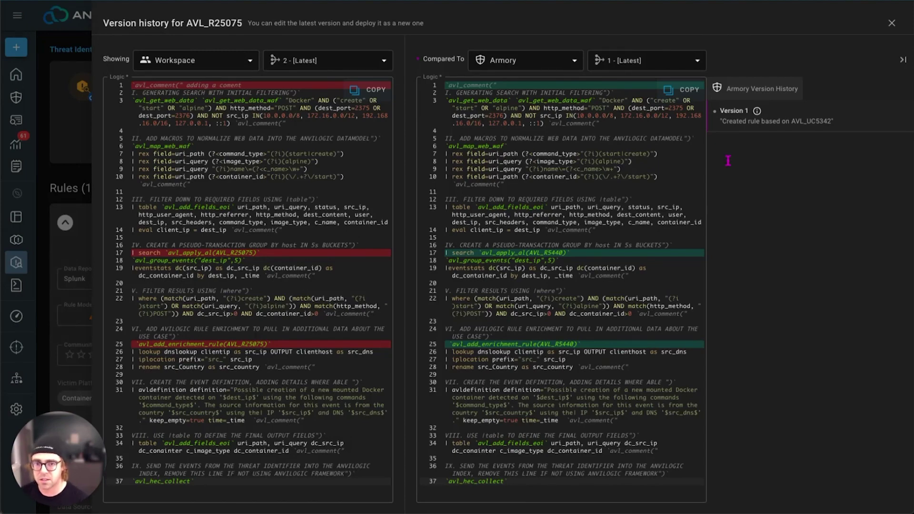
click(892, 23)
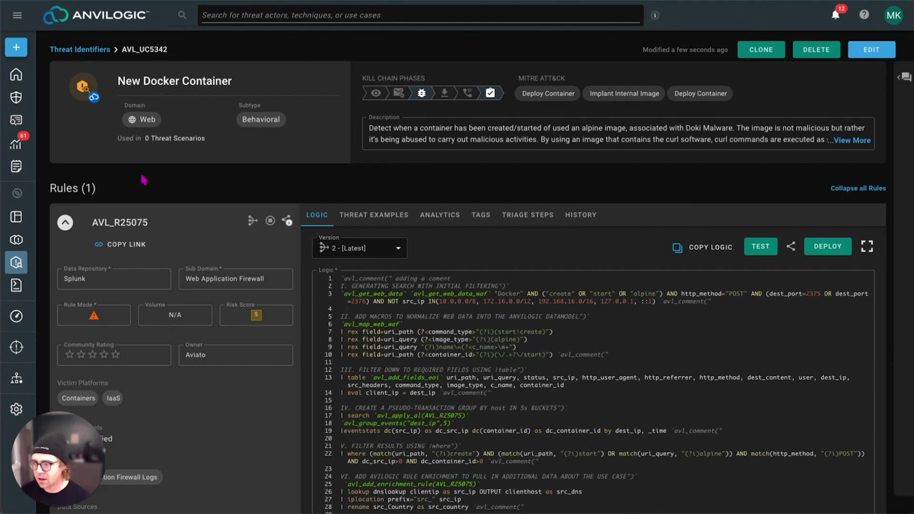
- Show tuning insights sorted by confidence and open the Encoded Powershell Command insight
mouse_move(27, 146)
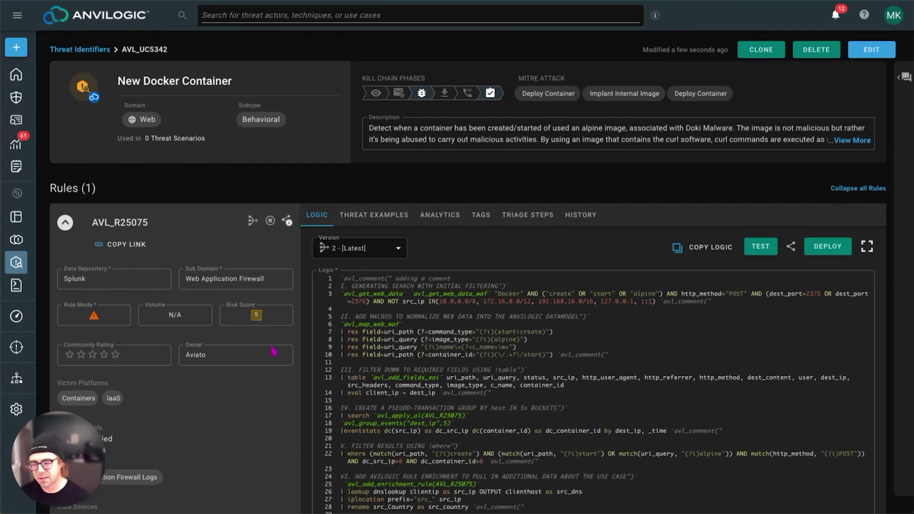
click(27, 146)
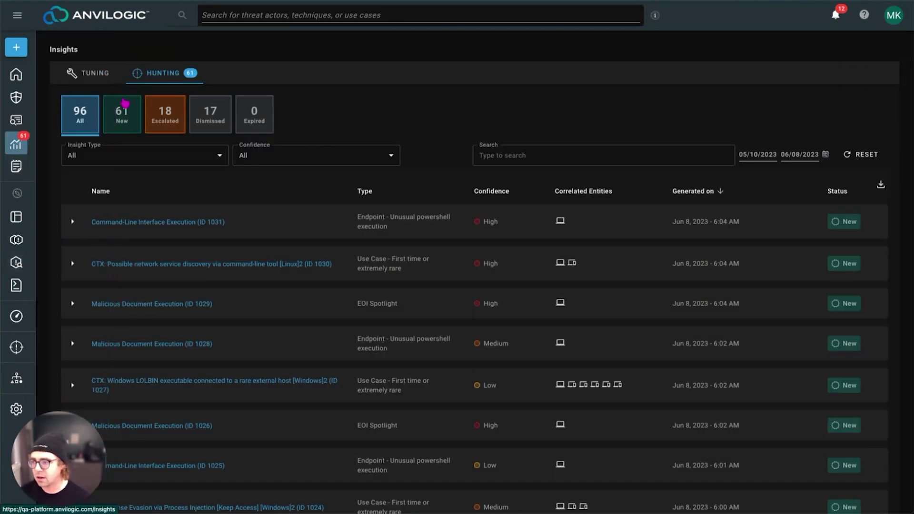
click(95, 74)
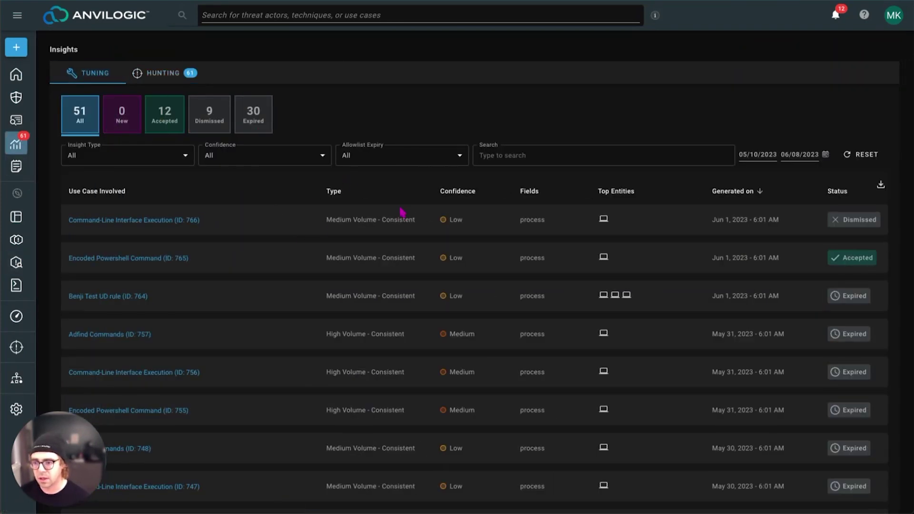
click(458, 195)
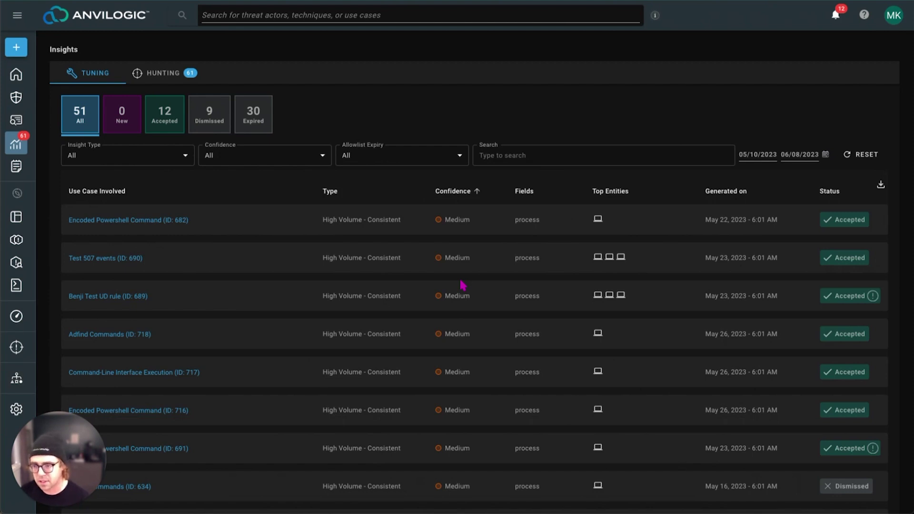
click(174, 227)
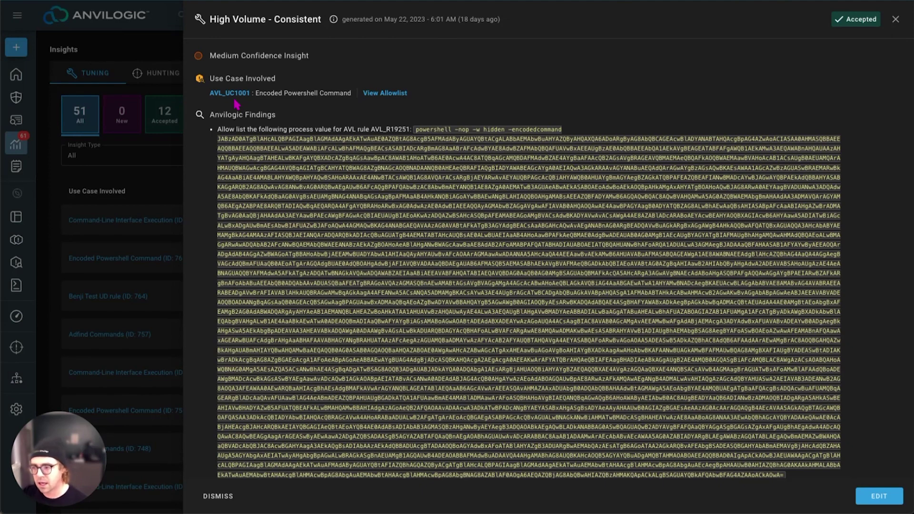
- Review the insight details down to the recommendations, highlighting the 31% of total events figure
scroll(235, 104, down, 2)
scroll(379, 217, down, 2)
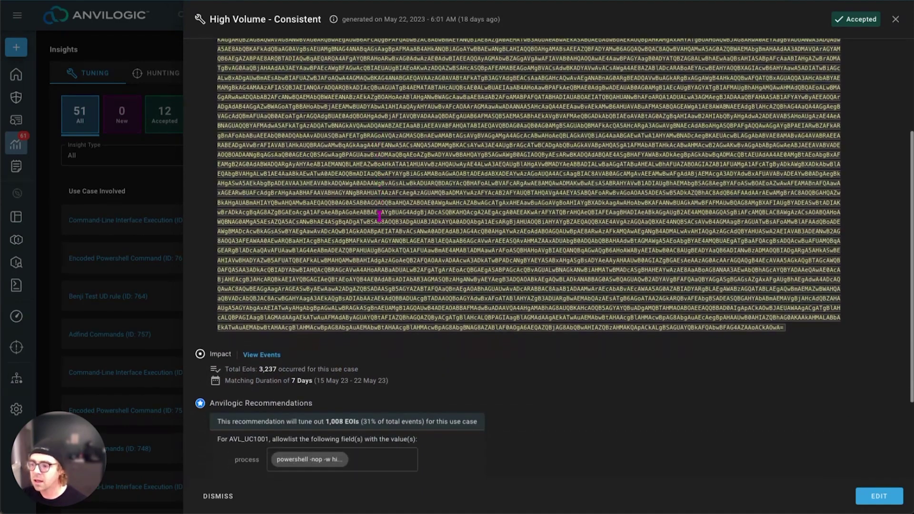
scroll(380, 217, down, 1)
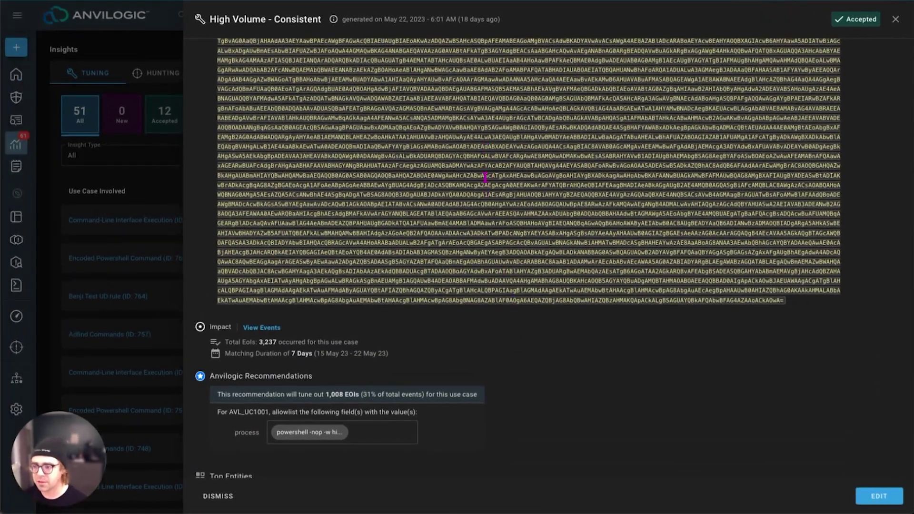
scroll(481, 181, up, 4)
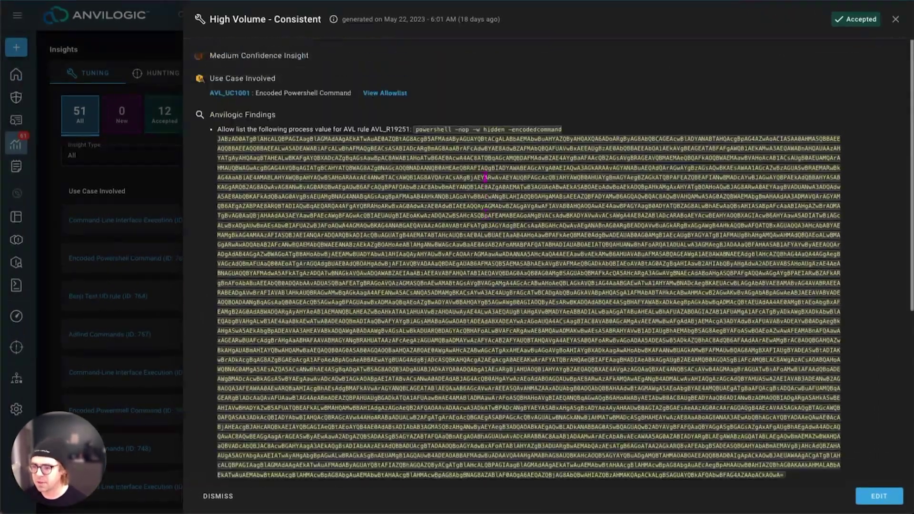
scroll(429, 239, down, 2)
scroll(428, 232, down, 2)
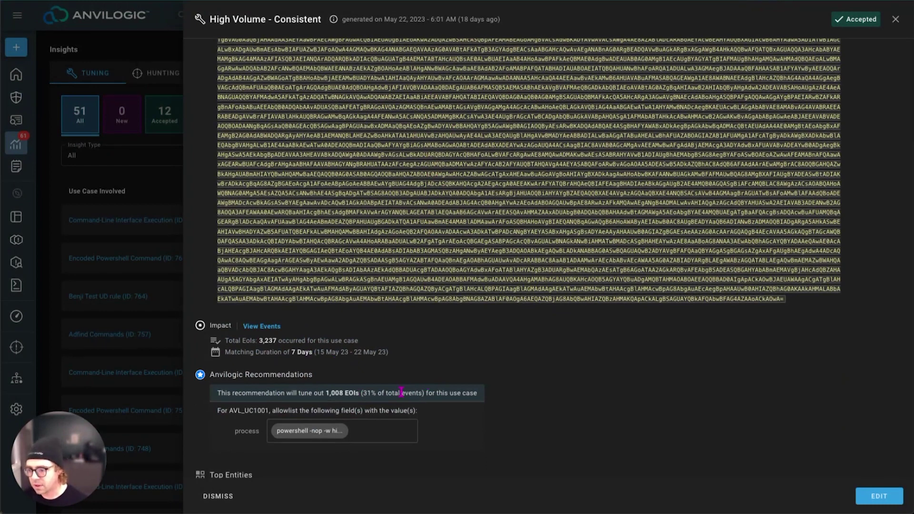
drag(417, 393, 347, 393)
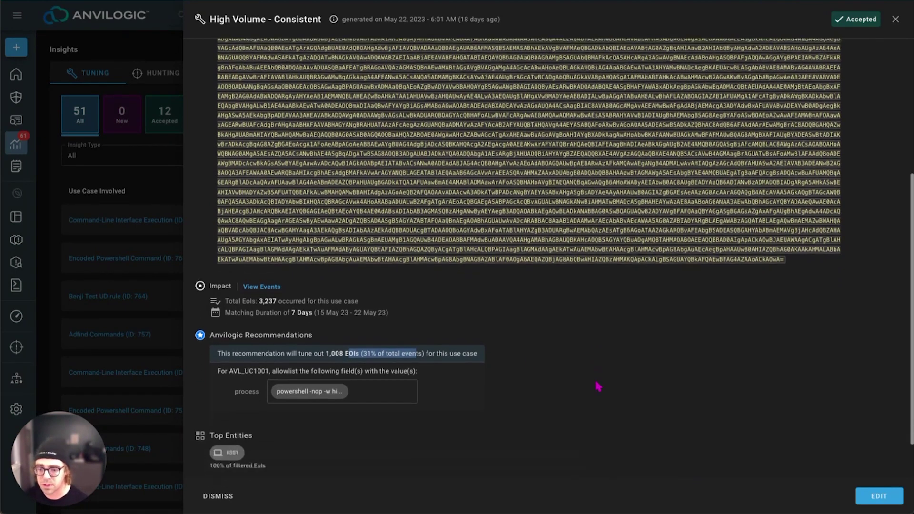
scroll(596, 384, down, 1)
- Update the accepted recommendation to allowlist the PowerShell process with no expiry, then close the form
click(879, 497)
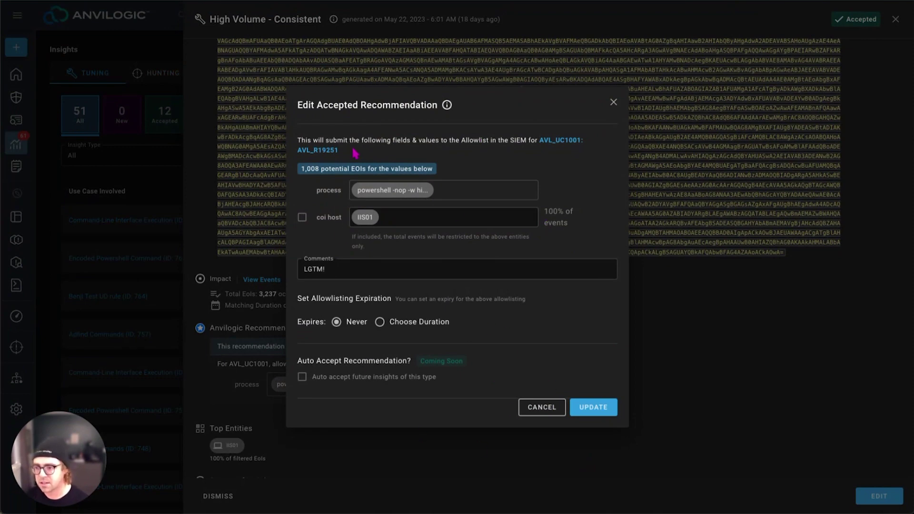
click(597, 413)
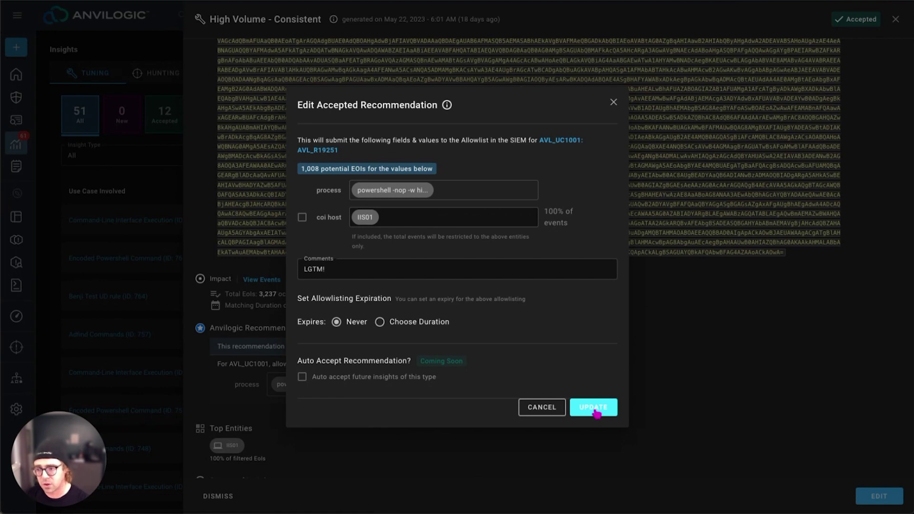
click(613, 102)
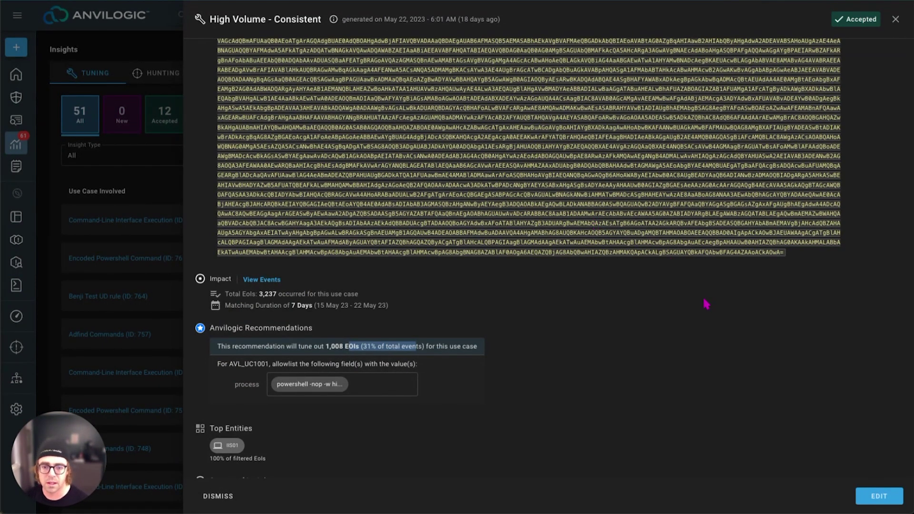
- Close the High Volume - Consistent panel and scroll the 51-insight tuning table
click(895, 20)
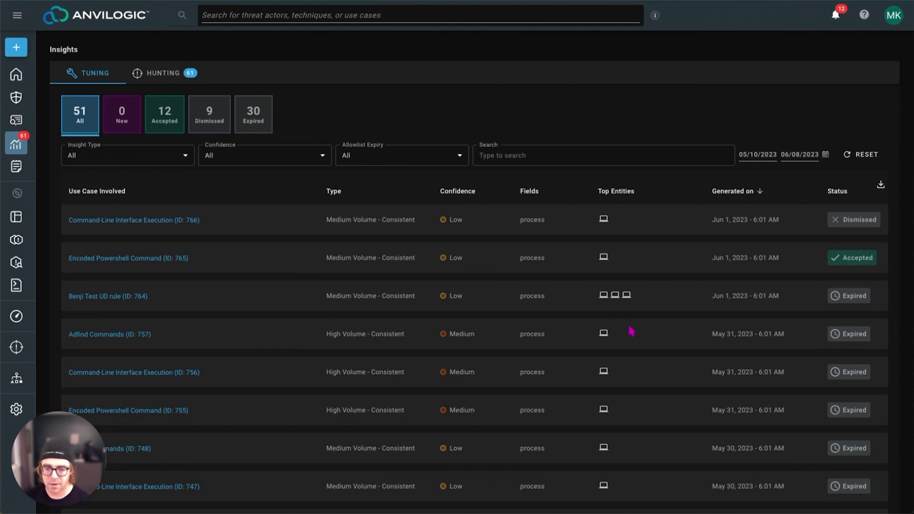
scroll(534, 323, down, 1)
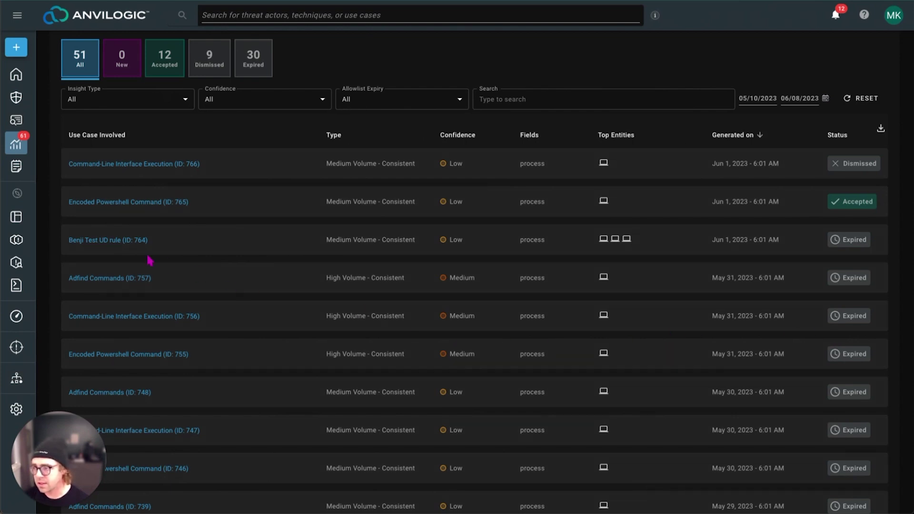
mouse_move(35, 166)
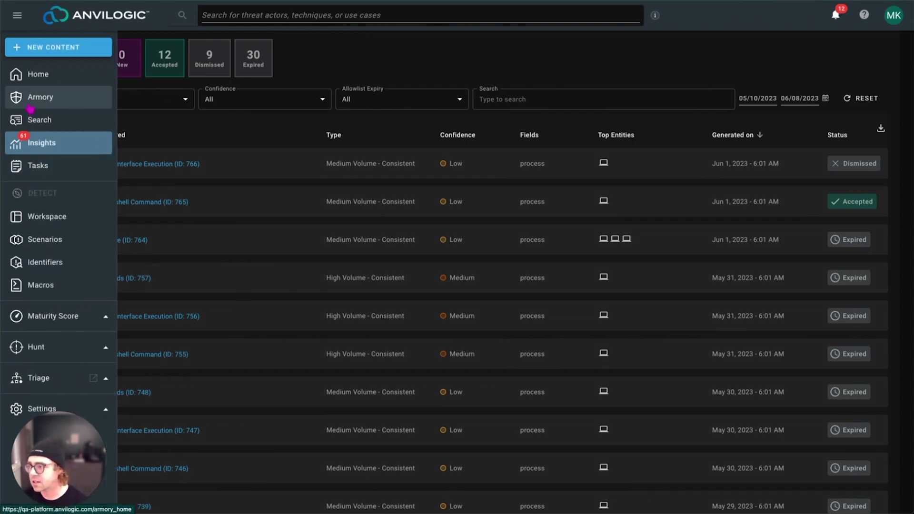
- Go via the Identifiers page to the Threat Scenarios list of 42 scenarios
click(53, 262)
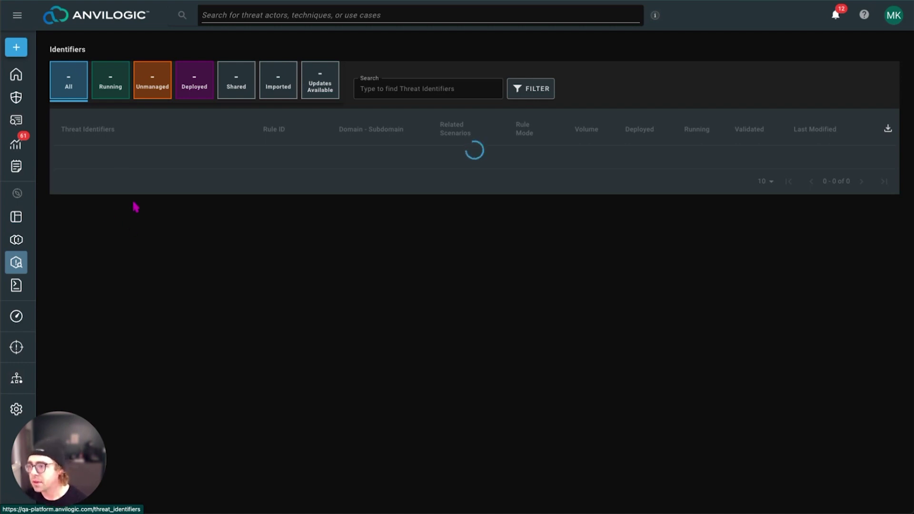
mouse_move(38, 242)
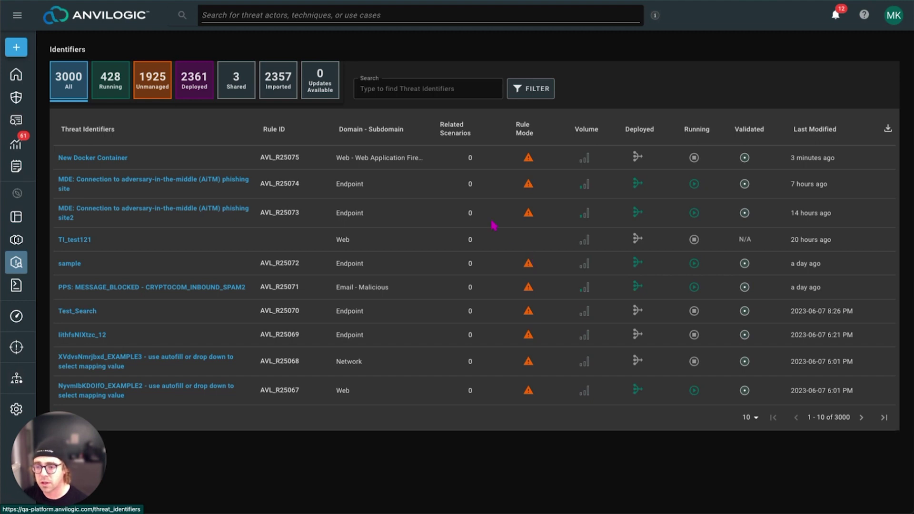
click(21, 242)
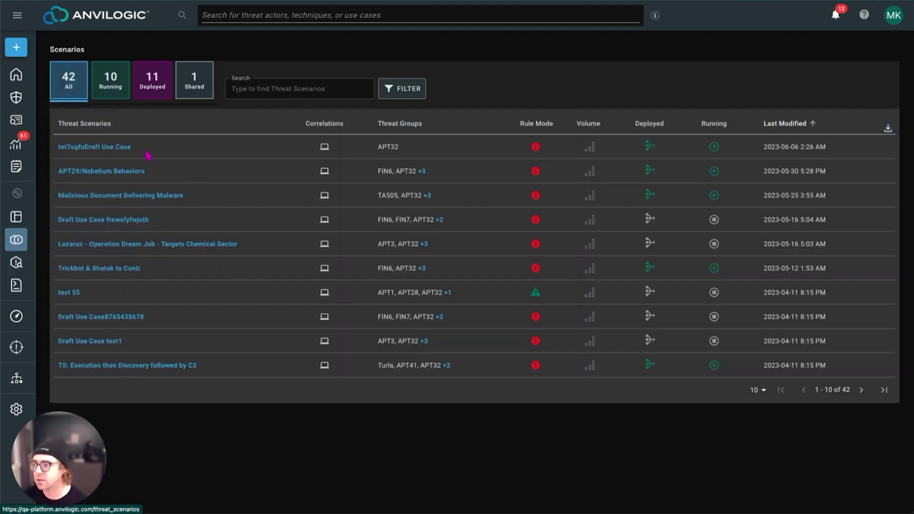
- Open scenario AVL_UC25238 APT29/Nobelium Behaviors and put its three-stage definition in edit mode
click(125, 171)
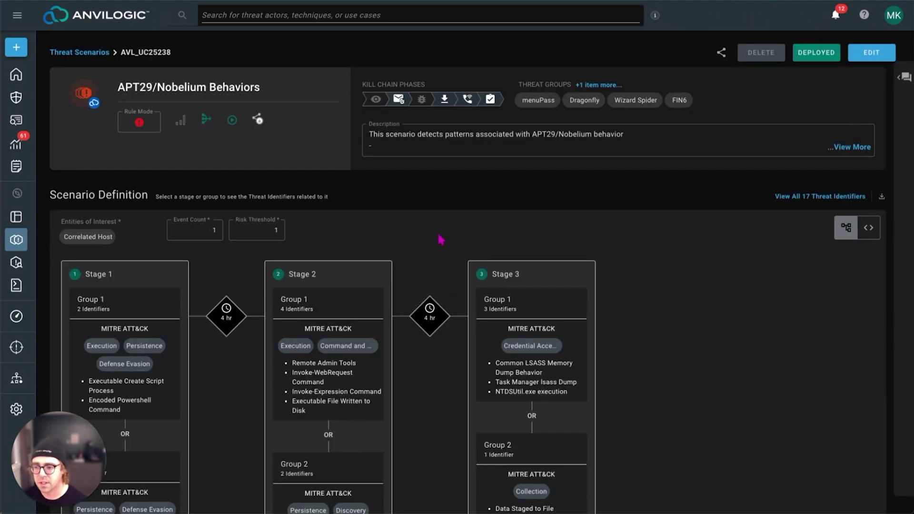
scroll(342, 260, down, 2)
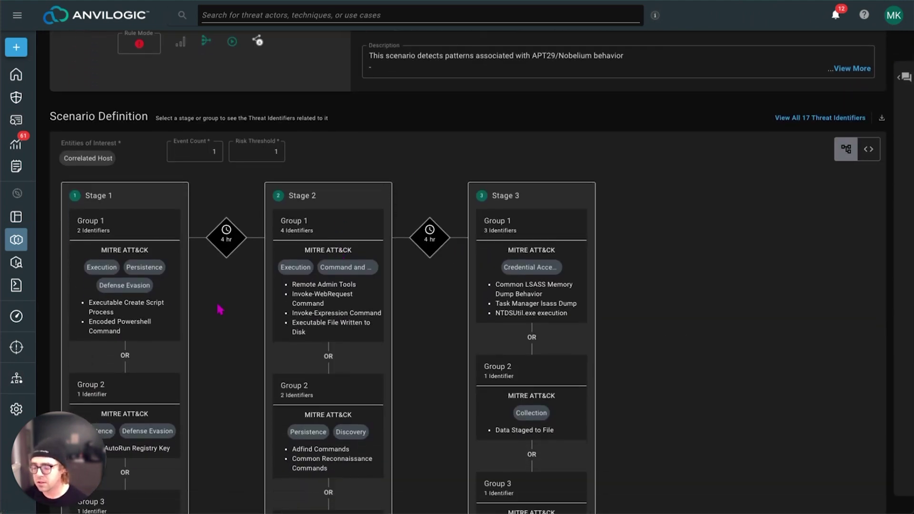
scroll(653, 198, up, 2)
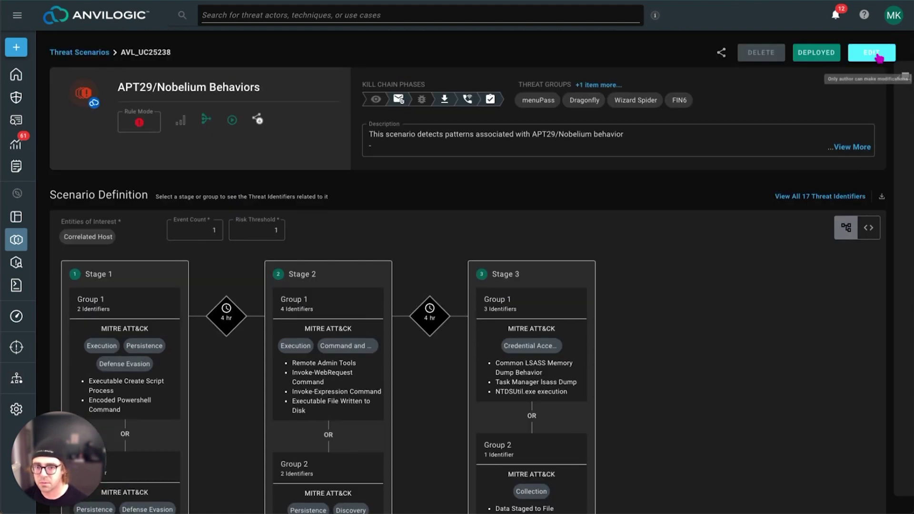
click(877, 56)
scroll(274, 358, down, 3)
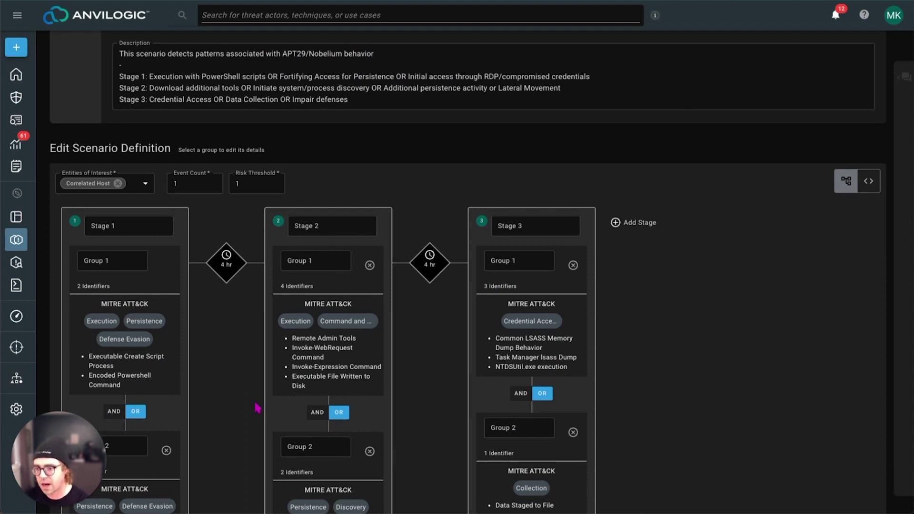
- Add Stage 4 with a condition group matching the 9 MITRE Exfiltration identifiers
click(637, 222)
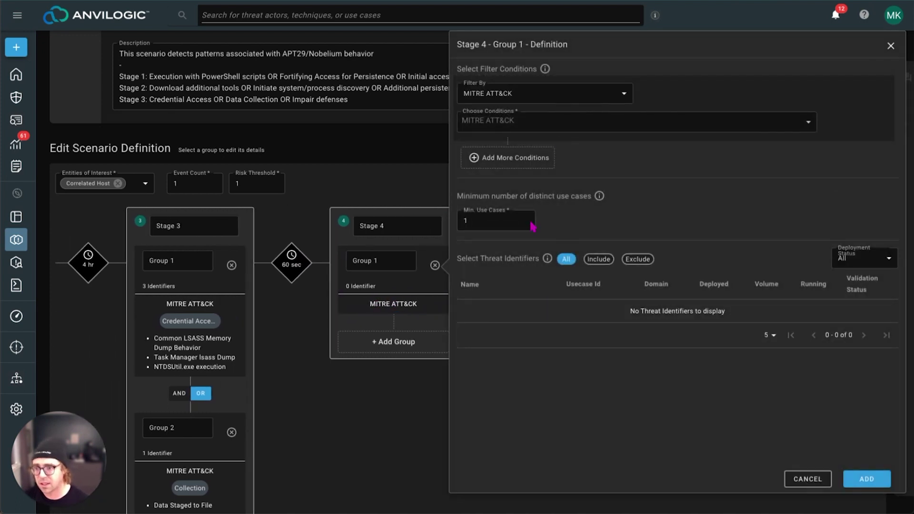
click(557, 123)
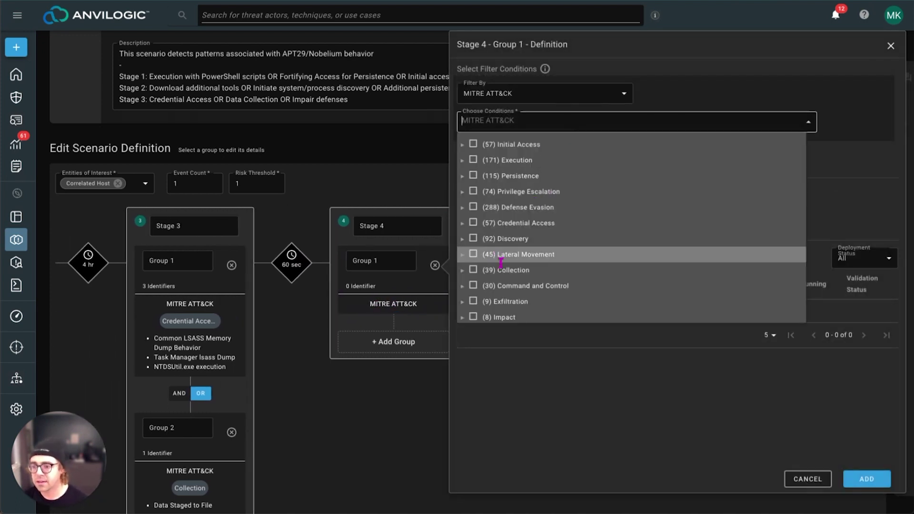
click(474, 301)
click(655, 422)
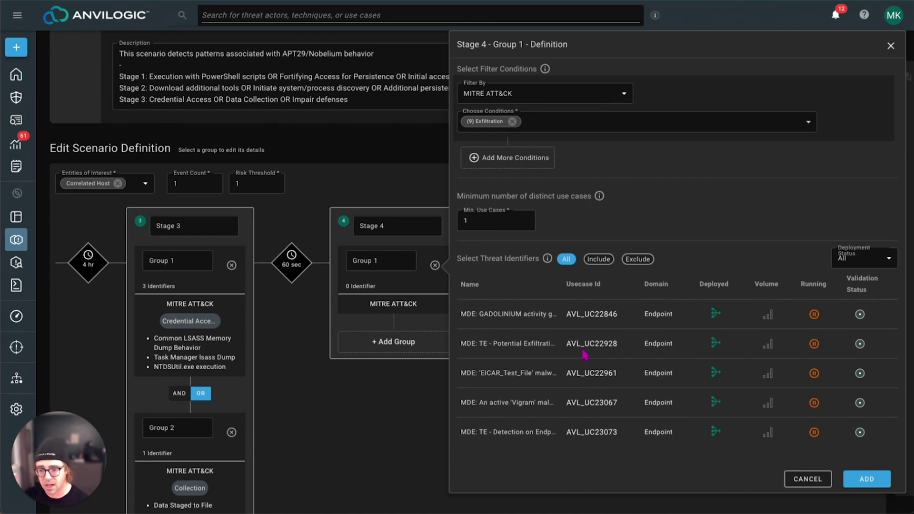
click(874, 478)
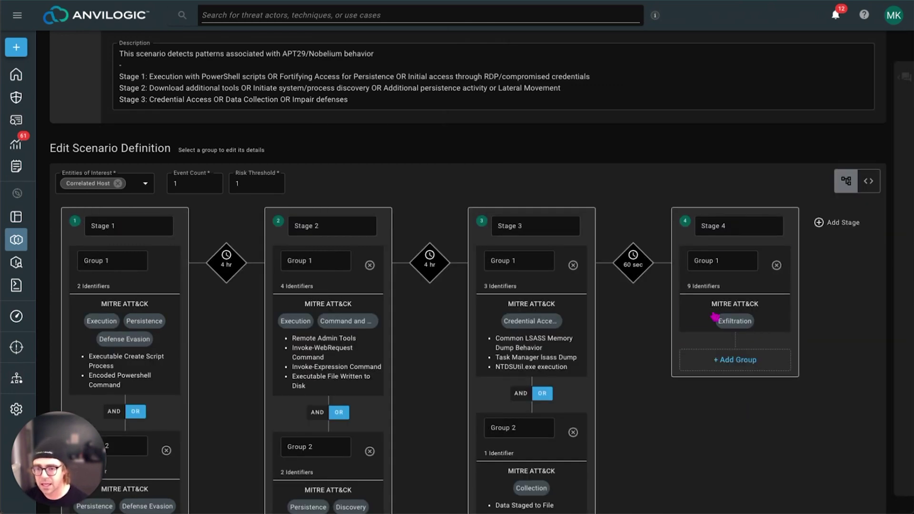
- Switch the scenario definition to code view and scroll through the generated stage logic
click(869, 181)
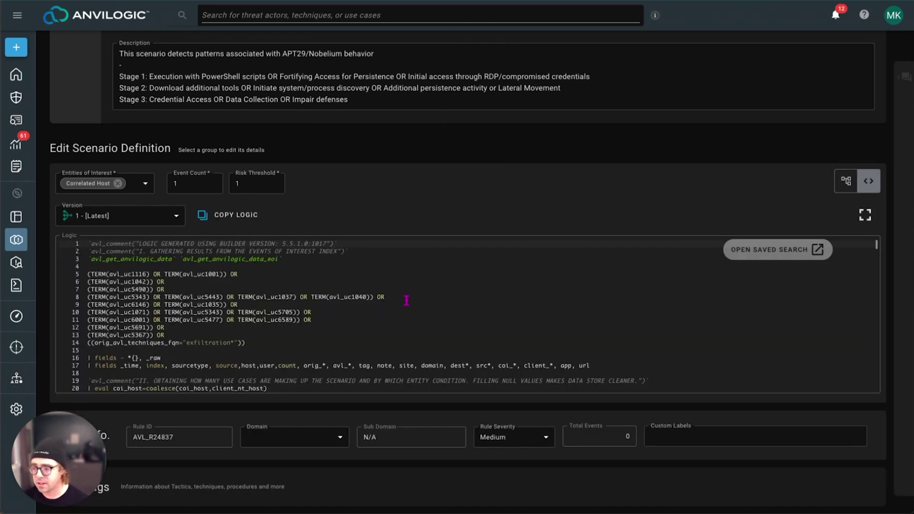
scroll(407, 301, down, 10)
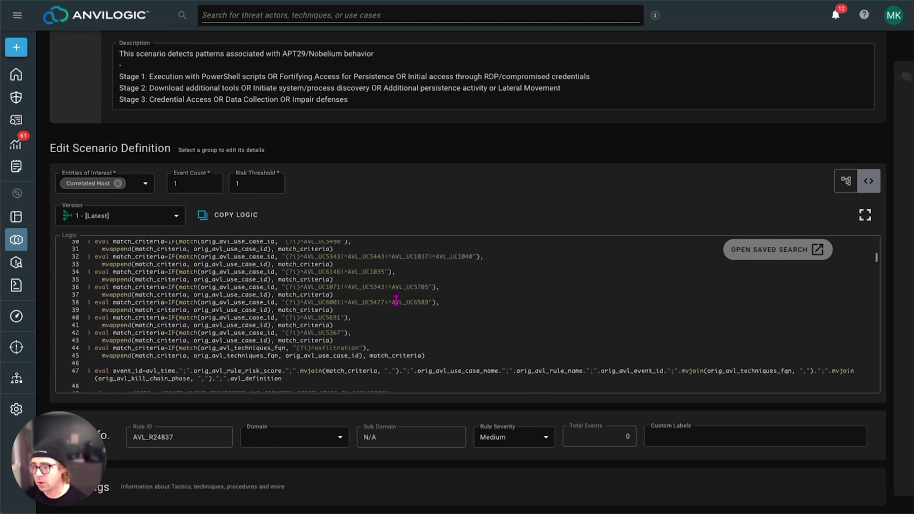
scroll(367, 301, down, 20)
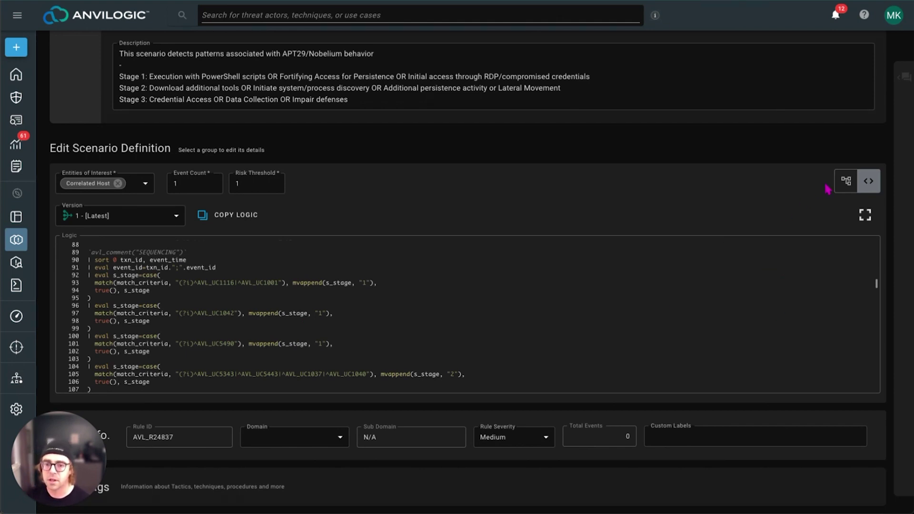
- Switch the APT29 scenario from Logic code to the stage diagram, showing Stages 1–4
click(845, 182)
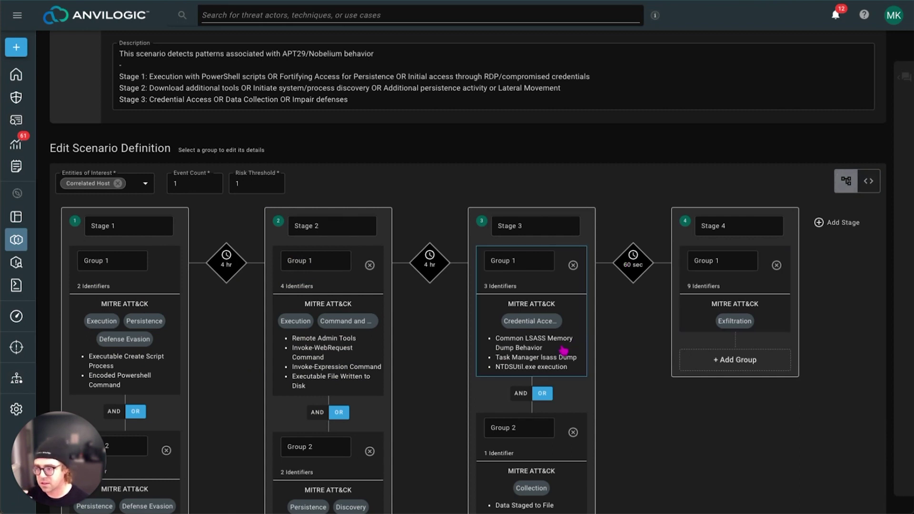